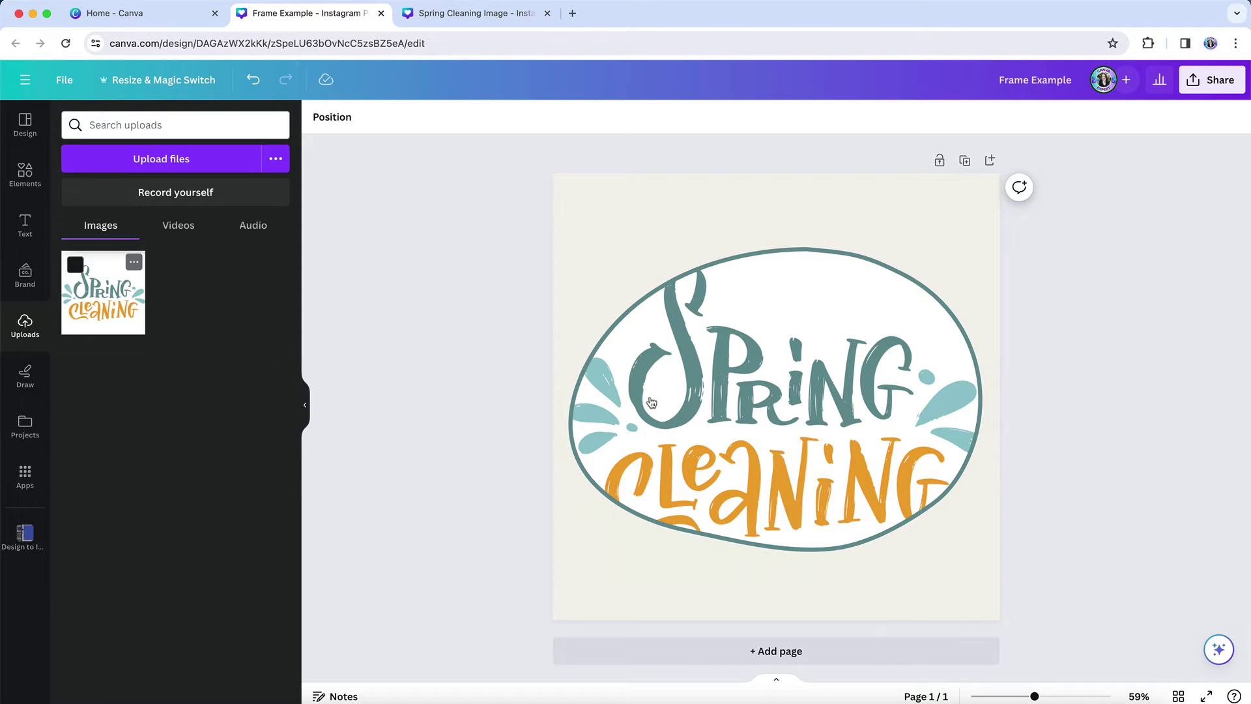
Try enlarging the lettering image inside the oval frame from its lower-left corner.
{"action": "double_click", "coordinate": [652, 402]}
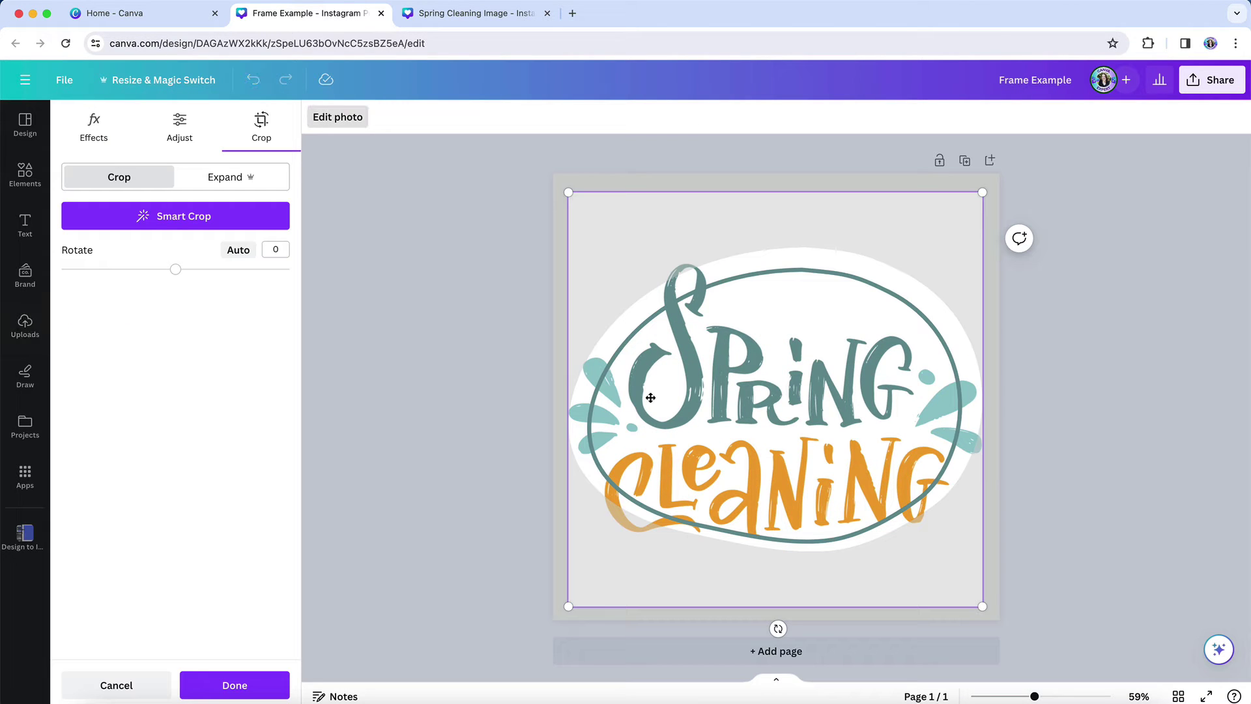
{"action": "left_click", "coordinate": [568, 607]}
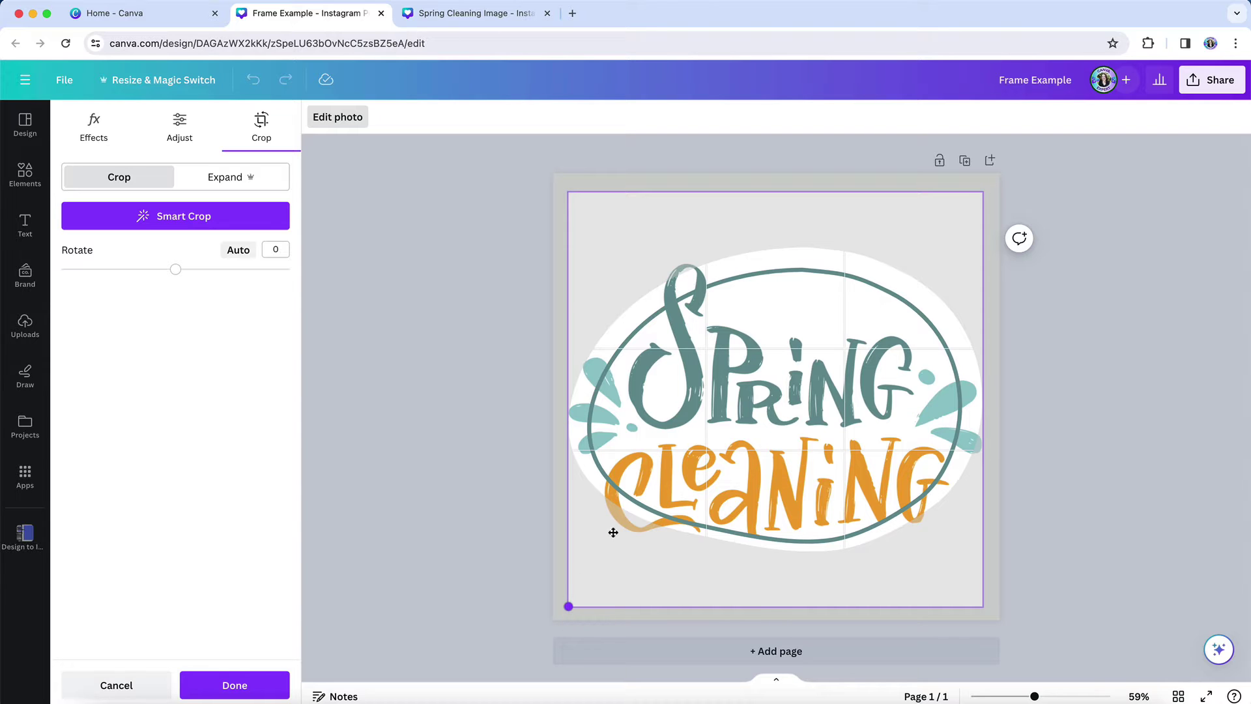
{"action": "left_click", "coordinate": [628, 517]}
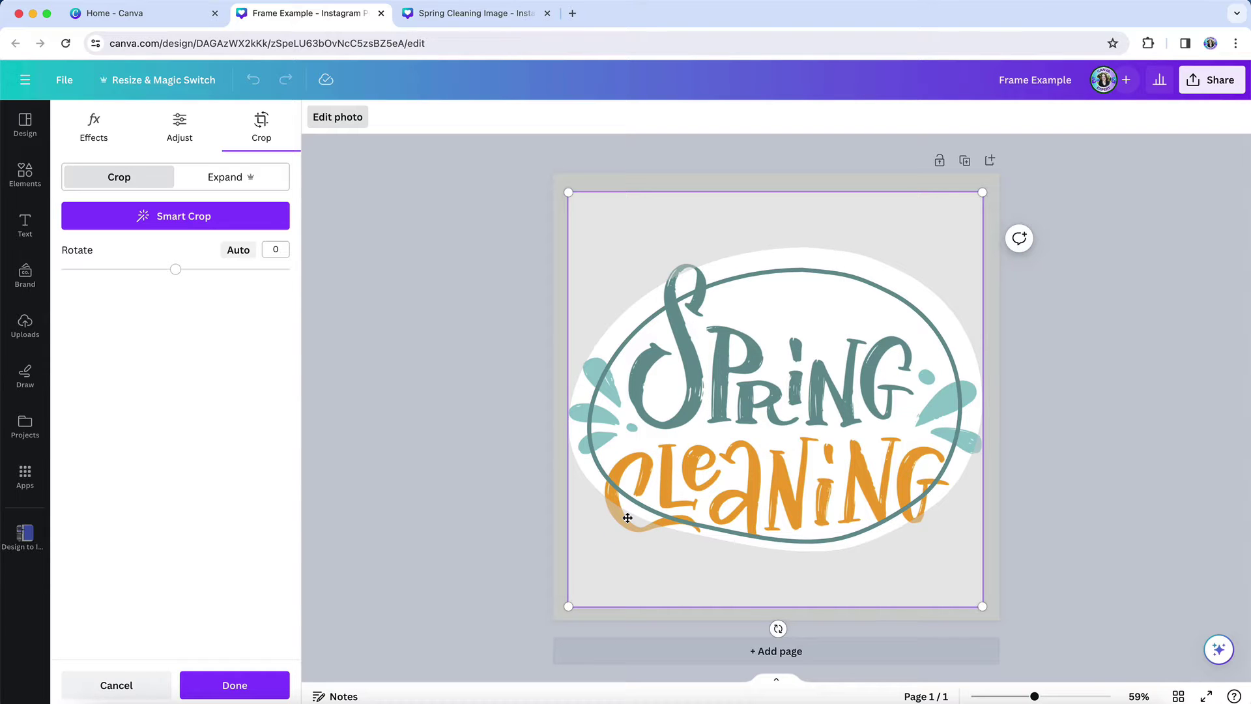
{"action": "mouse_move", "coordinate": [568, 607]}
{"action": "left_mouse_down"}
{"action": "mouse_move", "coordinate": [486, 697]}
{"action": "mouse_move", "coordinate": [567, 606]}
{"action": "left_mouse_up"}
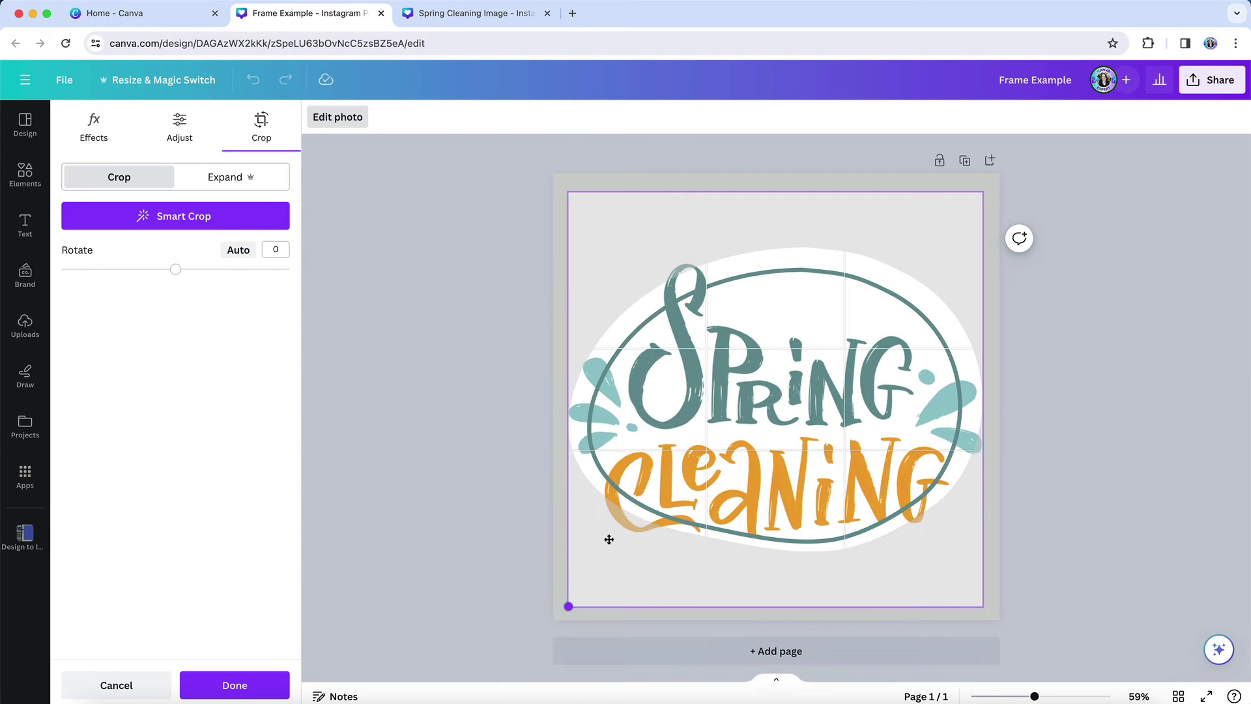
{"action": "left_click", "coordinate": [542, 549]}
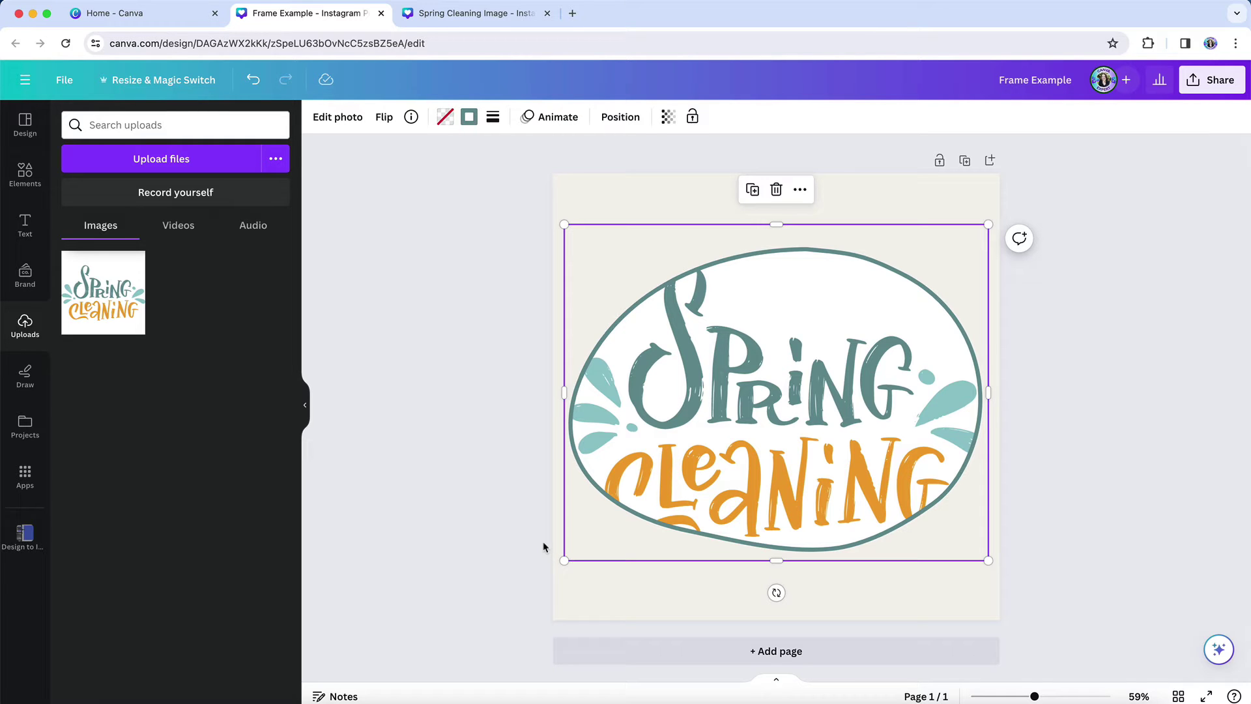
Undo and redo placing the lettering in the frame, then try rescaling it again.
{"action": "key", "text": "BackSpace"}
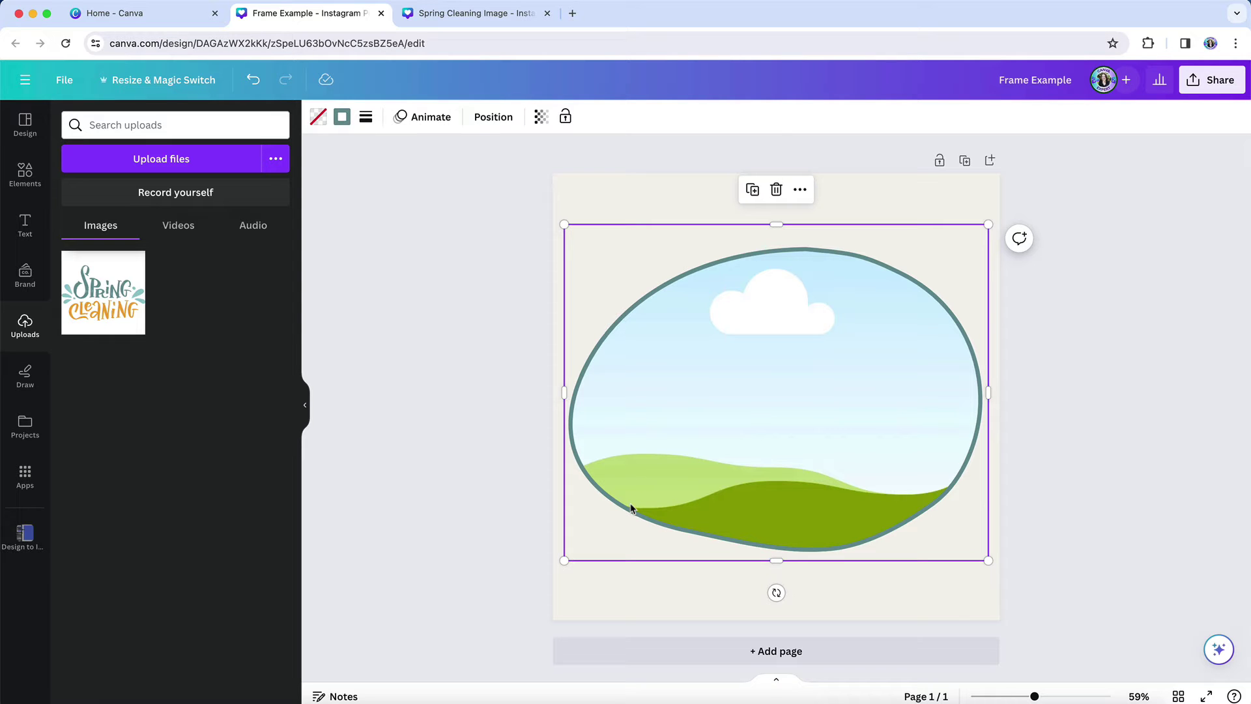
{"action": "key", "text": "super+shift+z"}
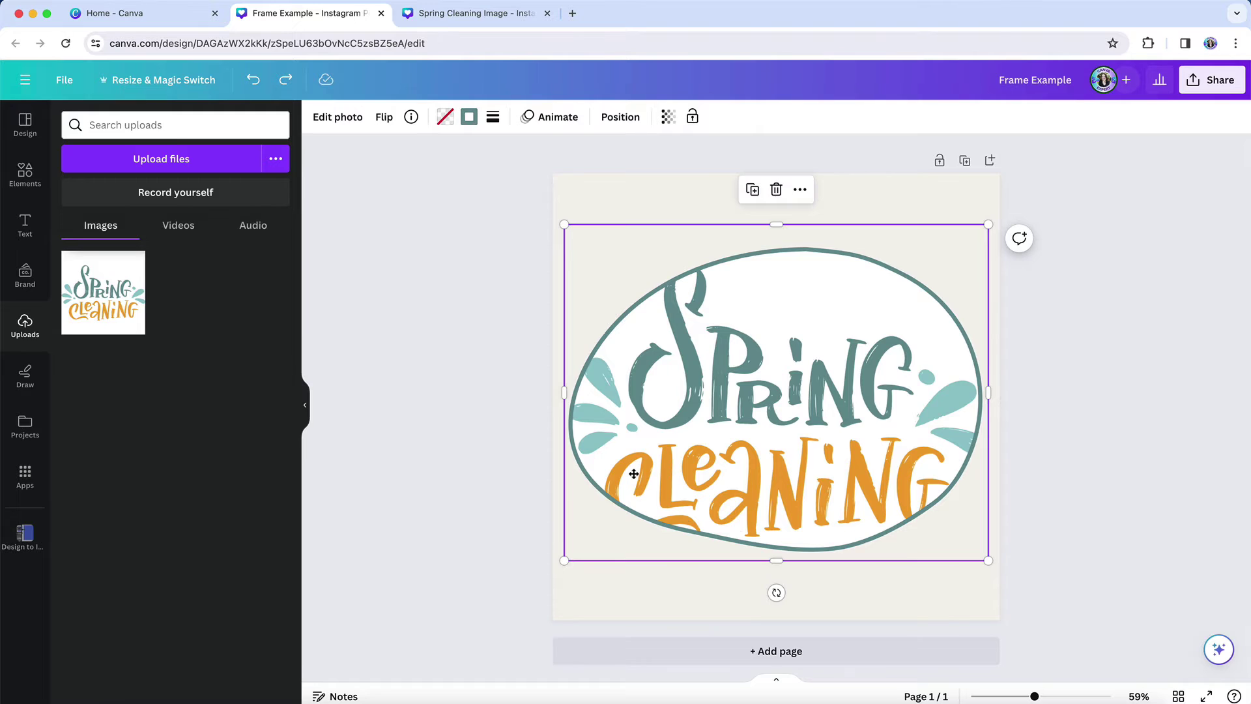
{"action": "double_click", "coordinate": [634, 476]}
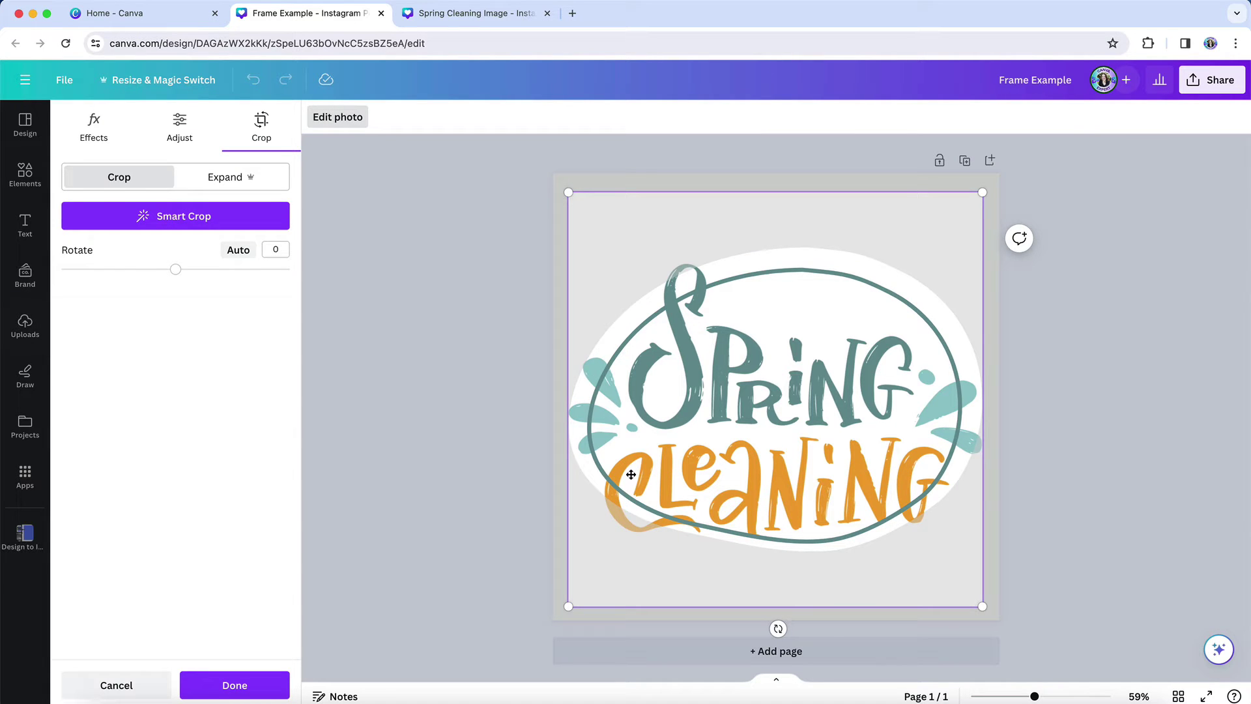
{"action": "left_click_drag", "start_coordinate": [568, 606], "coordinate": [617, 559]}
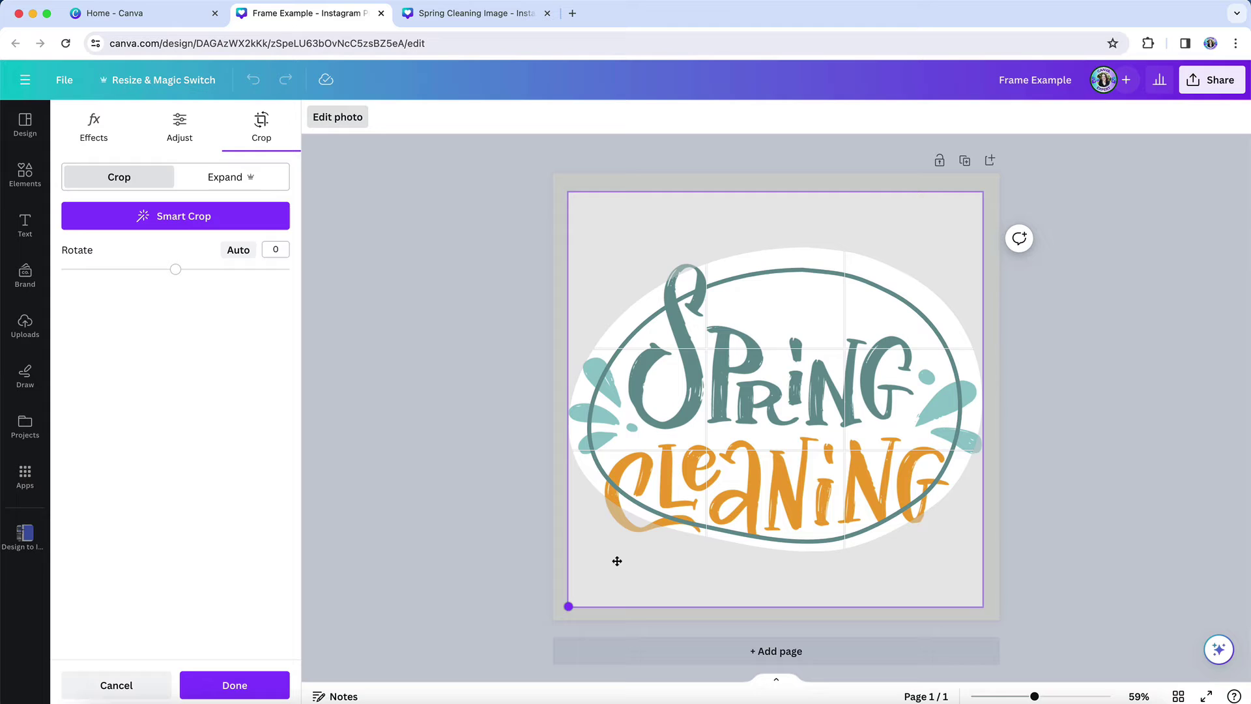
{"action": "left_click_drag", "start_coordinate": [617, 560], "coordinate": [617, 560]}
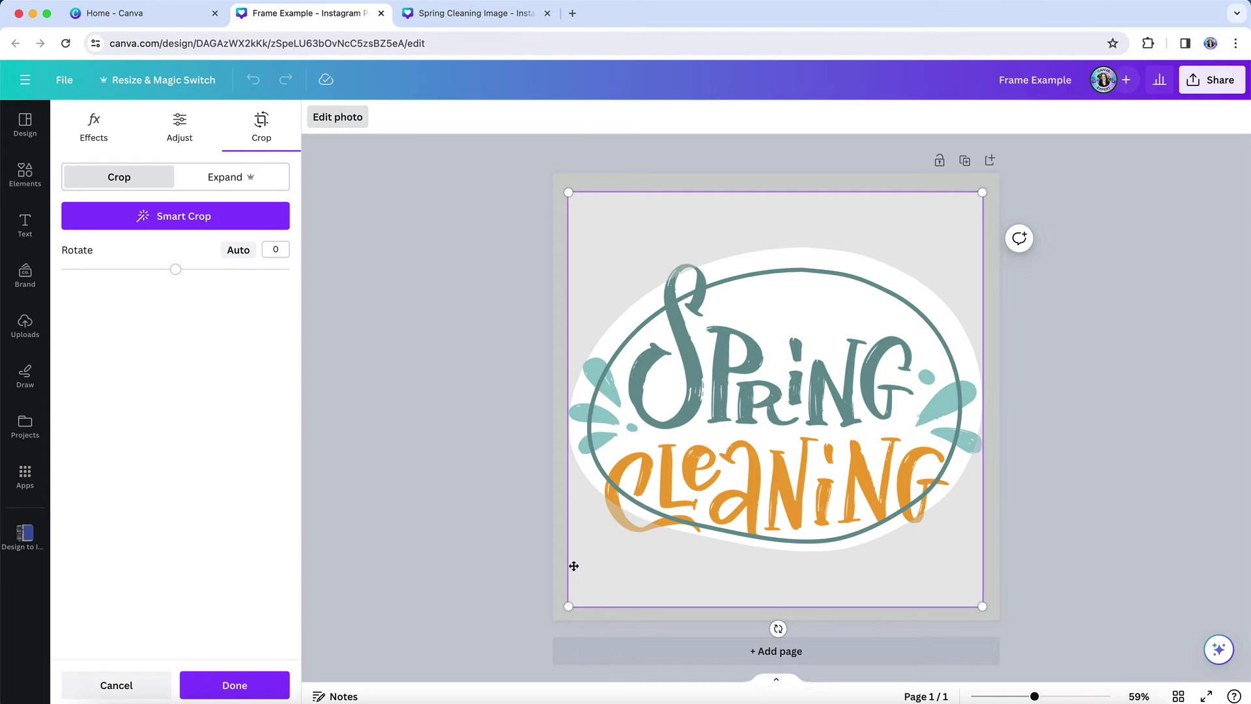
{"action": "left_click", "coordinate": [533, 576]}
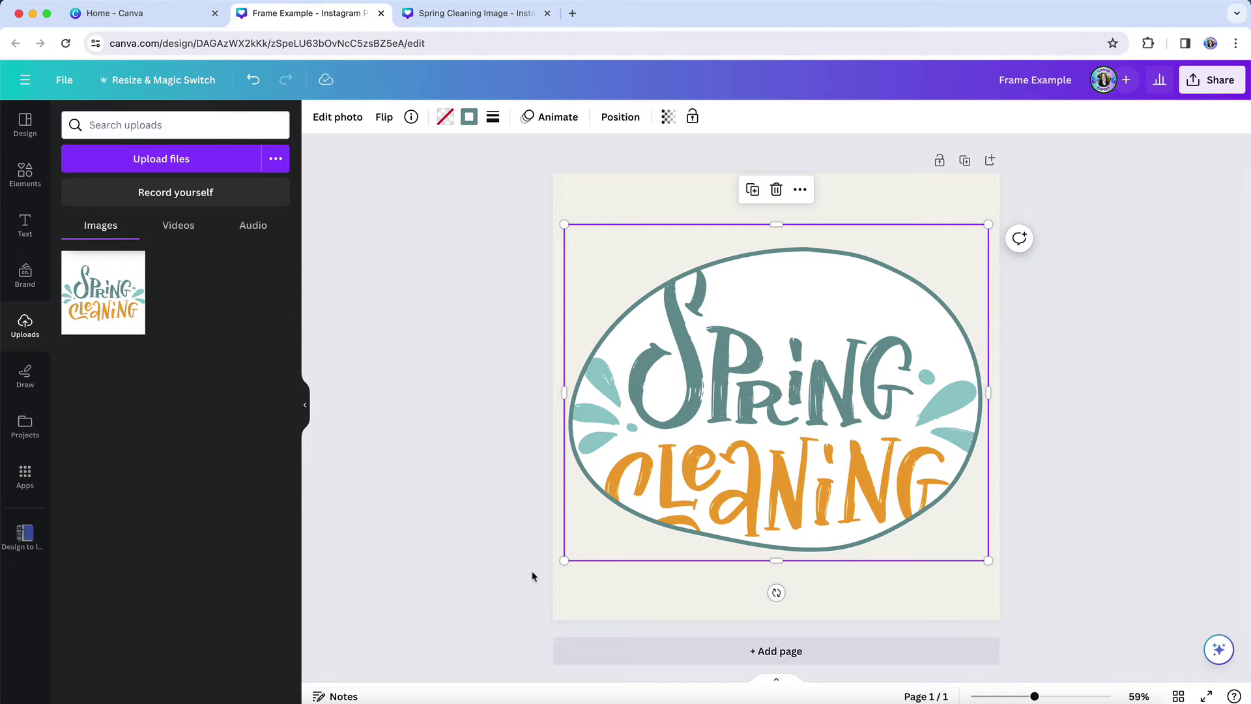
Add the uploaded lettering to the blank Spring Cleaning Image page and enlarge it.
{"action": "key", "text": "ctrl+Tab"}
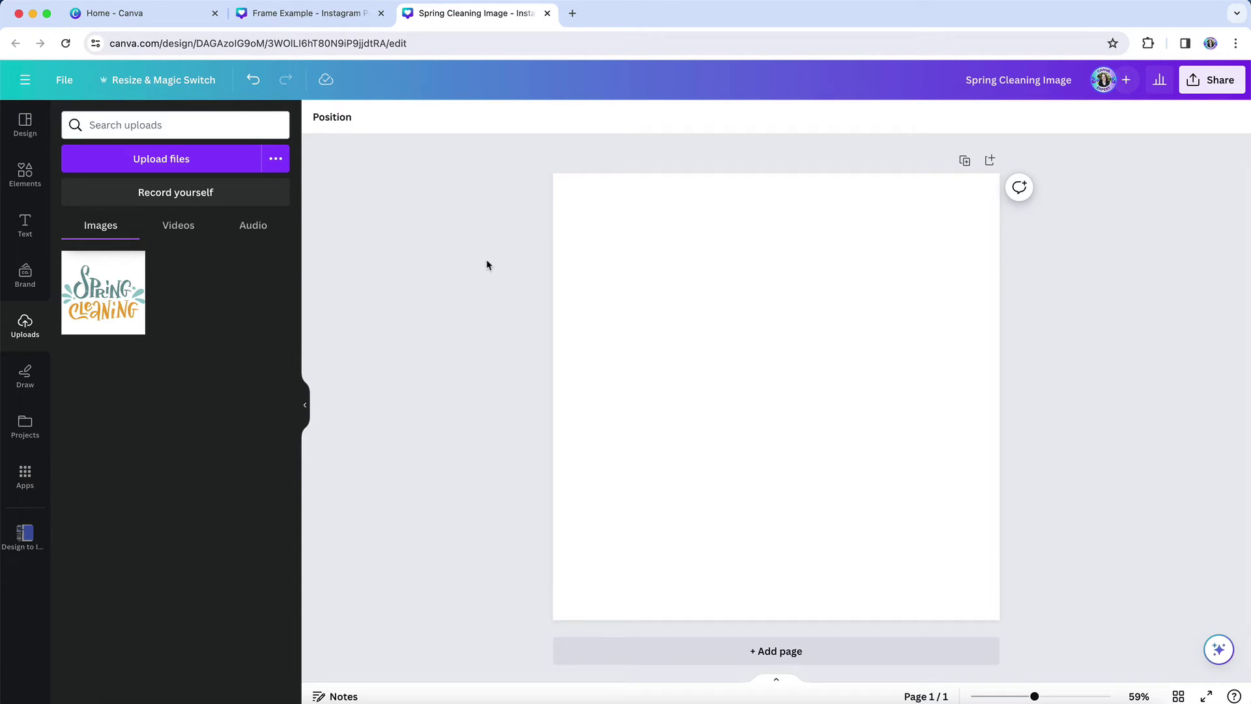
{"action": "left_click", "coordinate": [125, 303]}
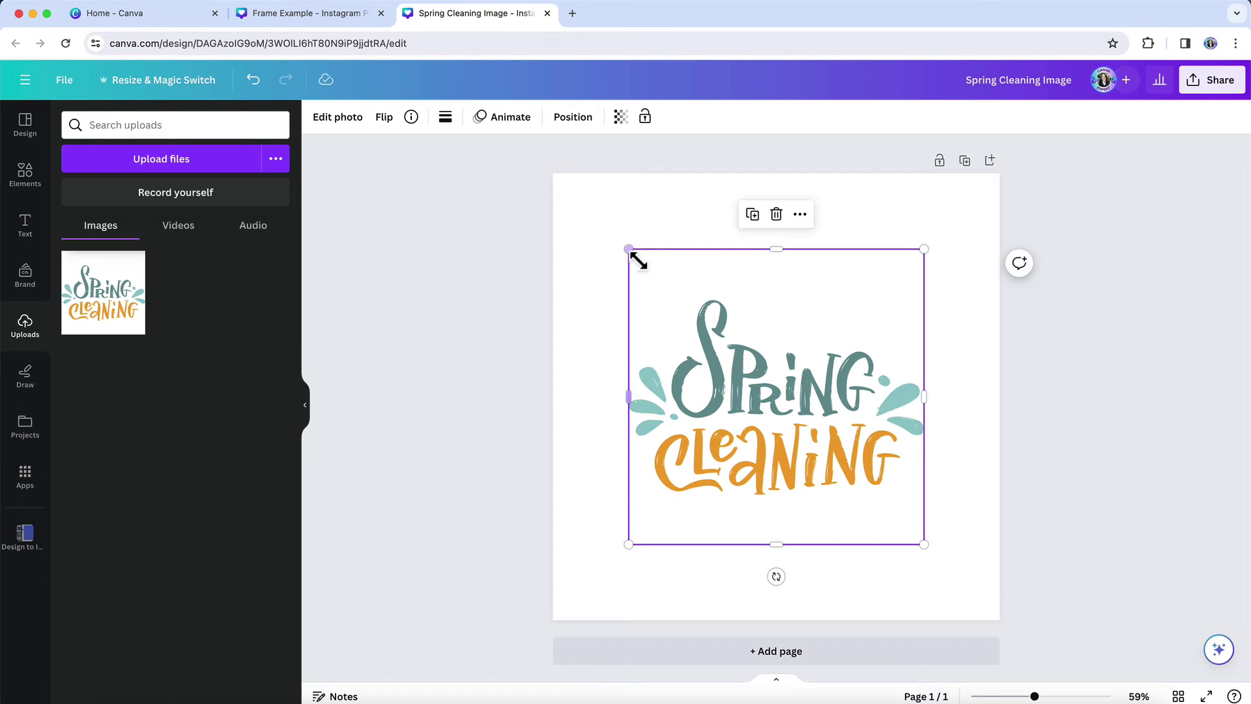
{"action": "left_click_drag", "start_coordinate": [630, 250], "coordinate": [599, 220]}
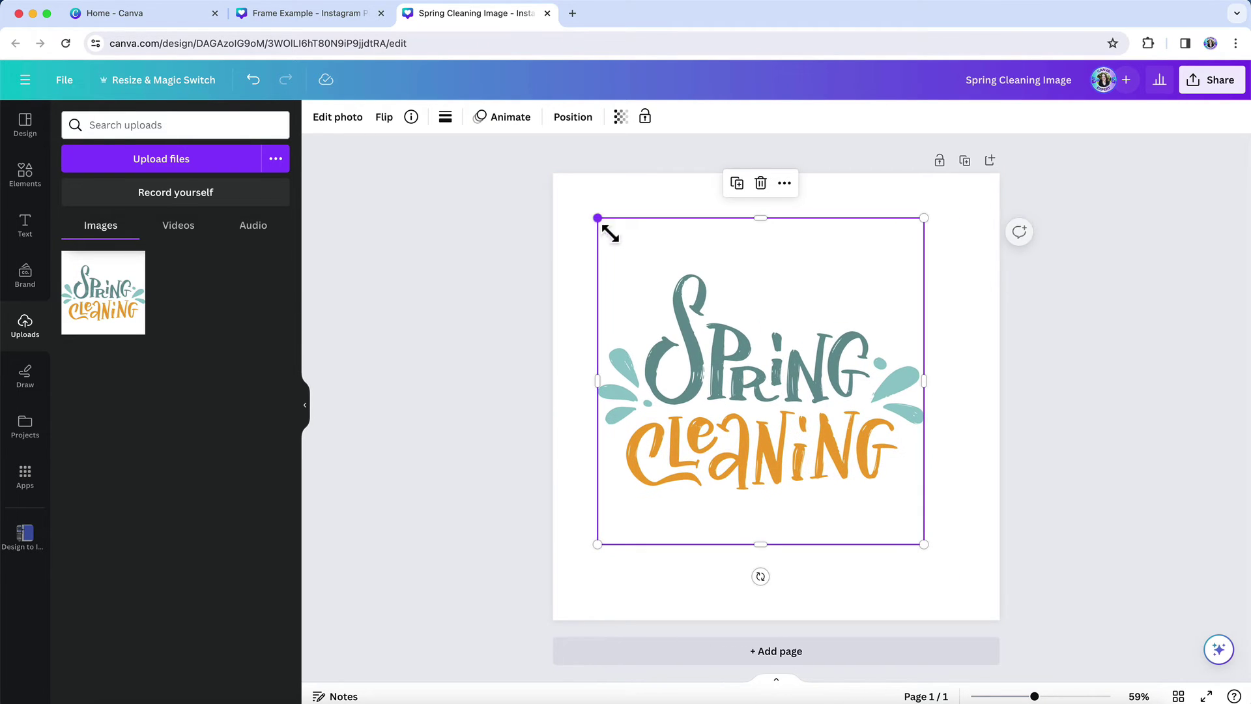
{"action": "left_click_drag", "start_coordinate": [924, 543], "coordinate": [956, 576]}
{"action": "left_click", "coordinate": [564, 452]}
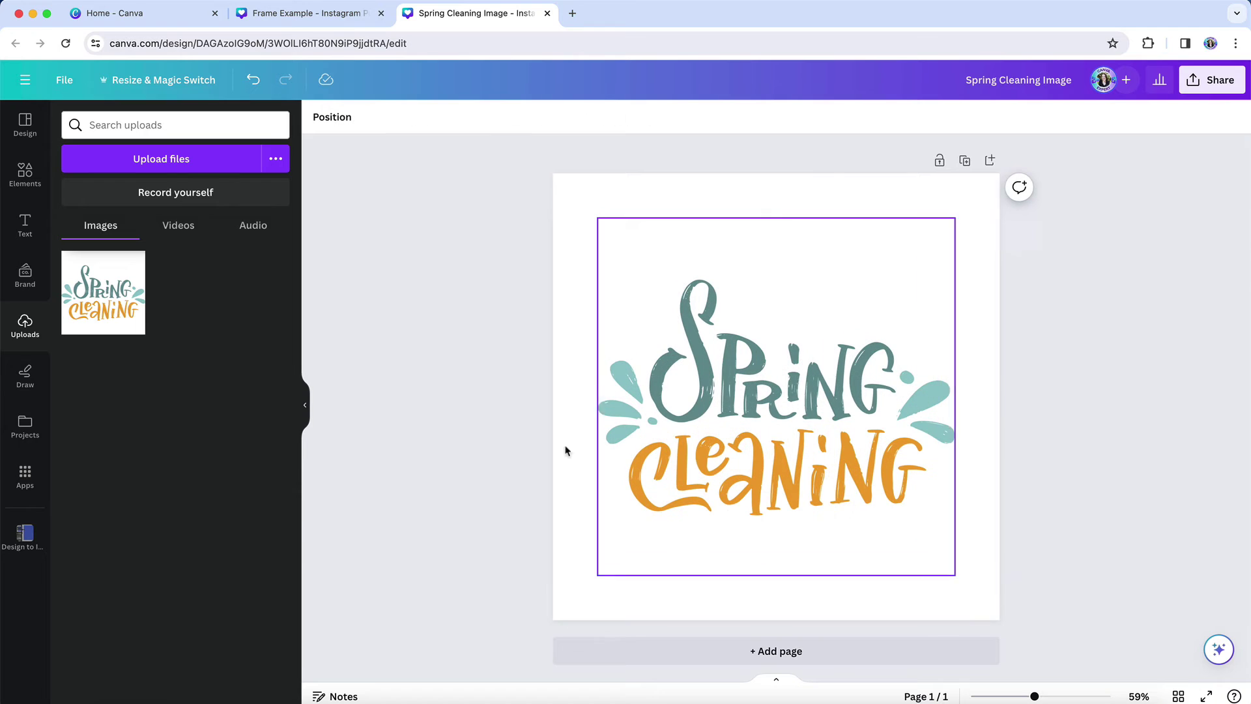
{"action": "left_click", "coordinate": [25, 534]}
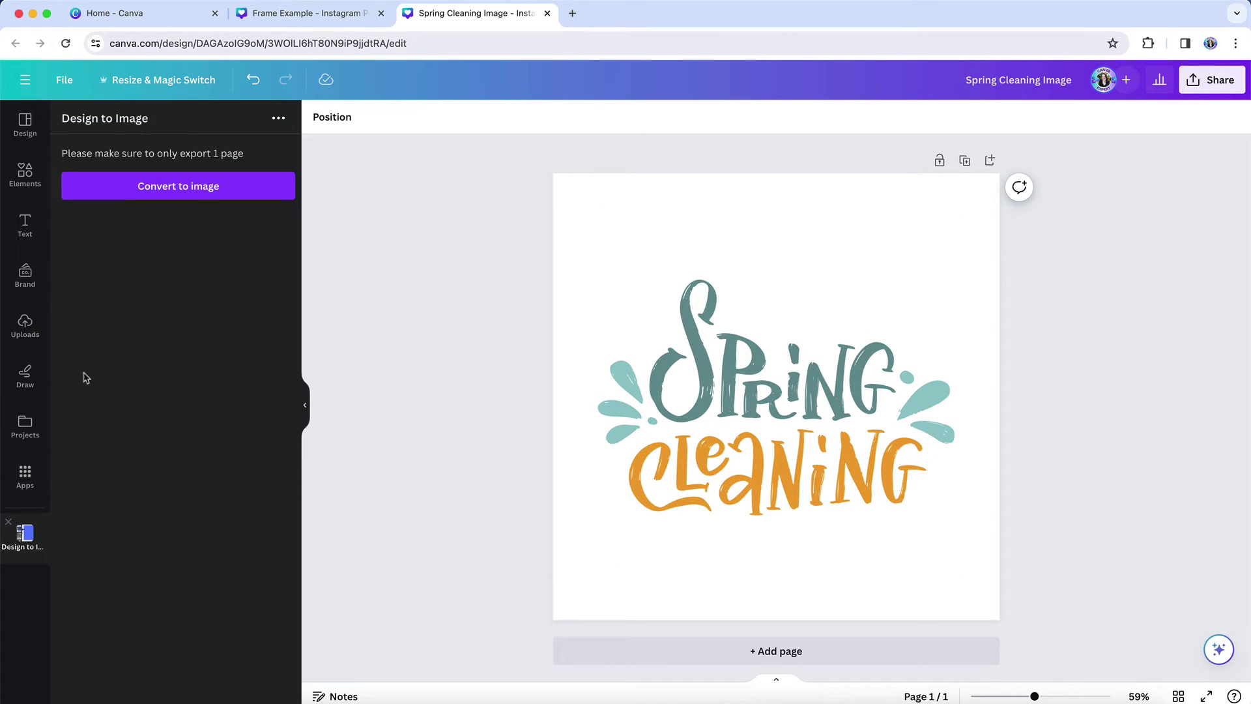
Convert the Spring Cleaning Image design into a PNG upload with Design to Image.
{"action": "left_click", "coordinate": [201, 187]}
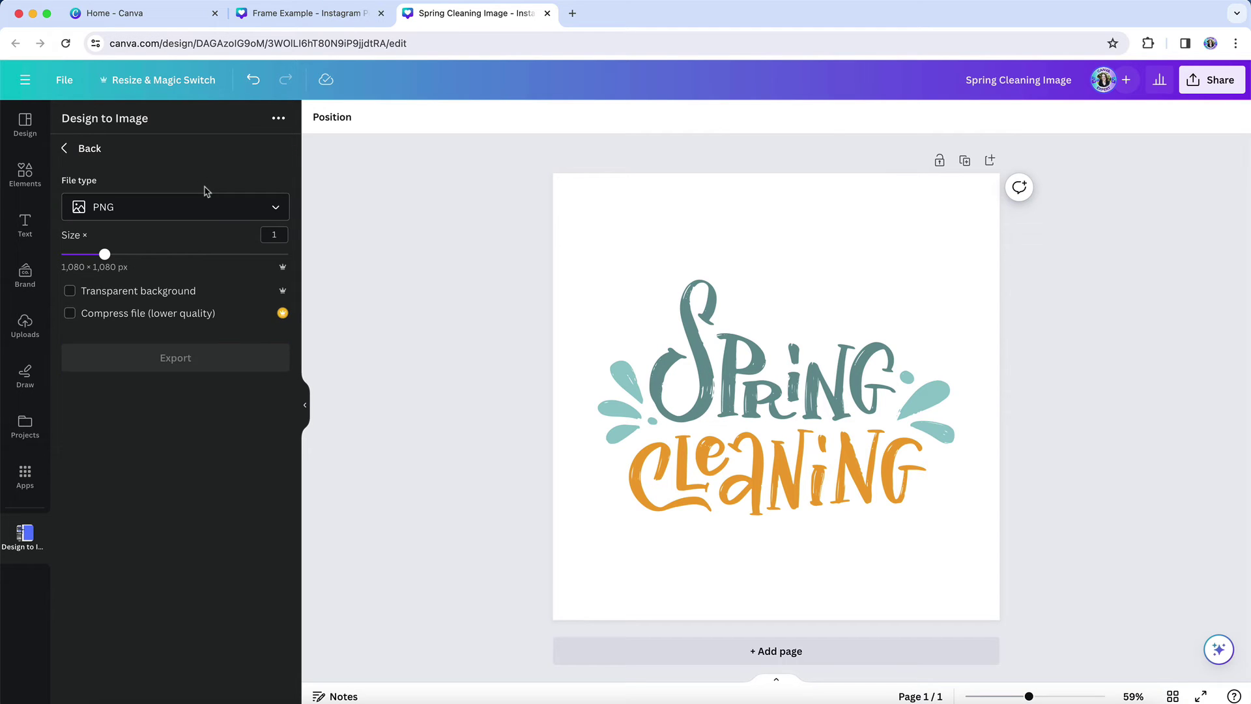
{"action": "left_click", "coordinate": [178, 357]}
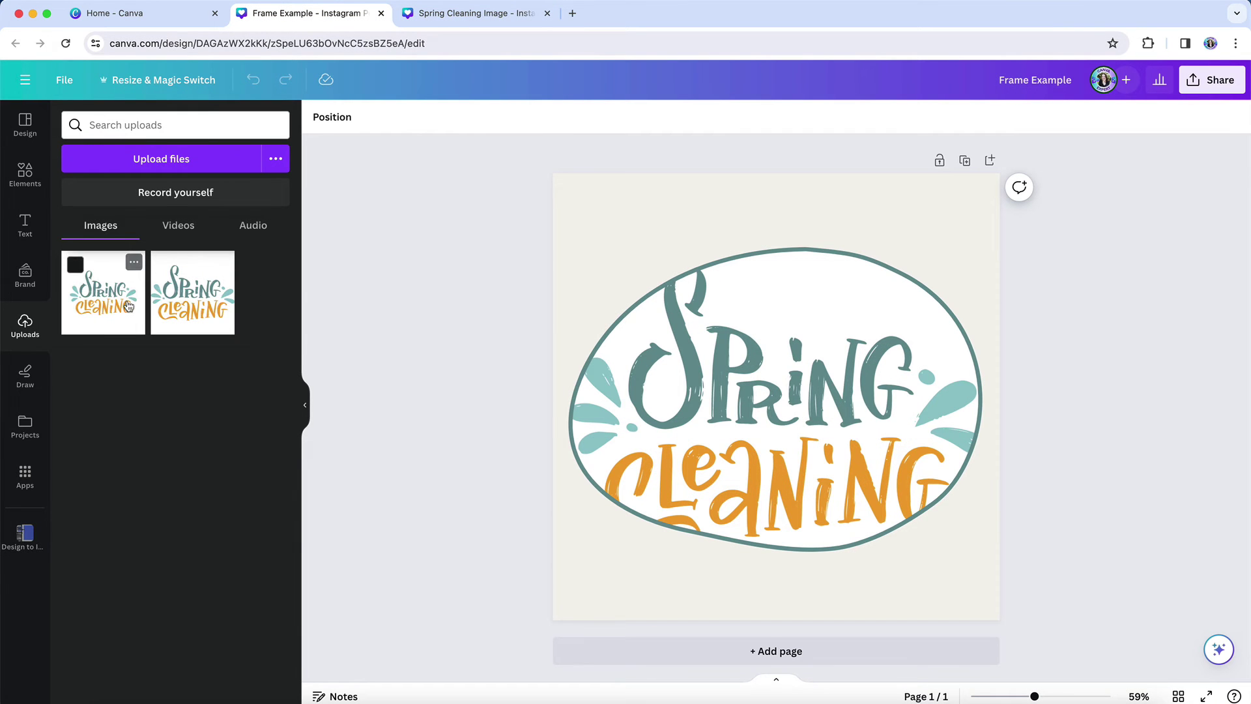
Drop the converted square lettering into the oval frame and nudge it slightly upward.
{"action": "left_click_drag", "start_coordinate": [103, 292], "coordinate": [664, 403]}
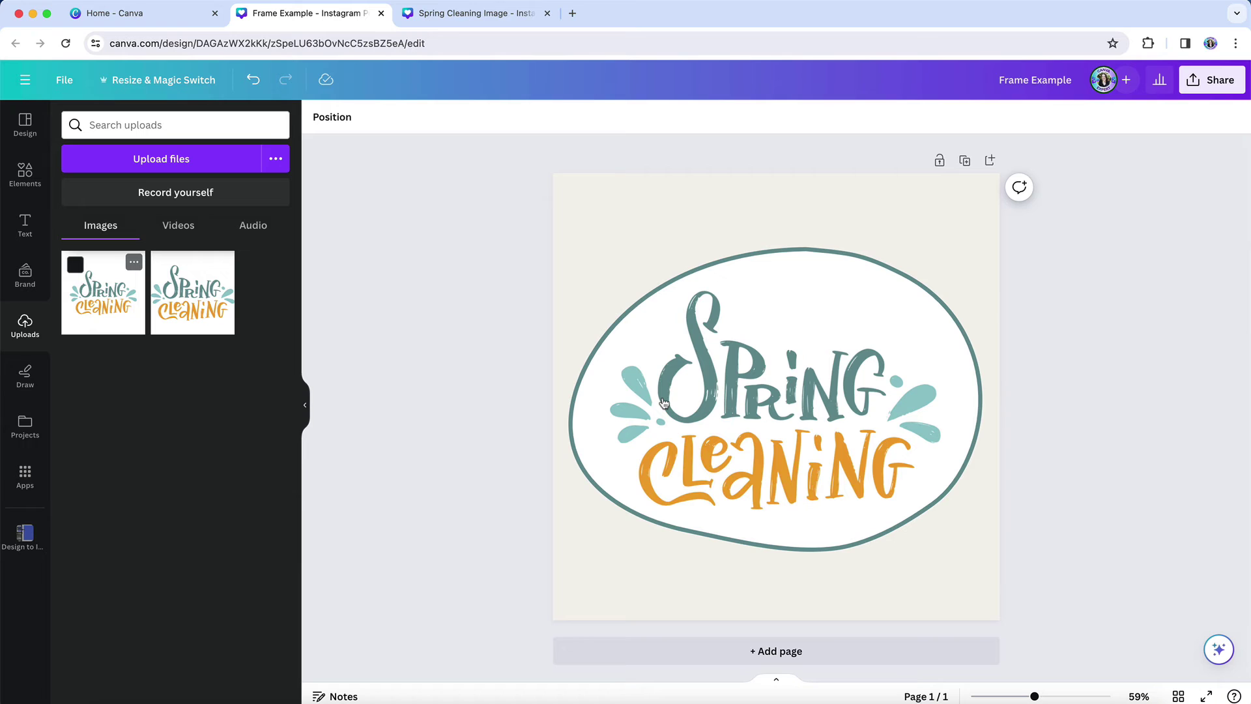
{"action": "double_click", "coordinate": [665, 403]}
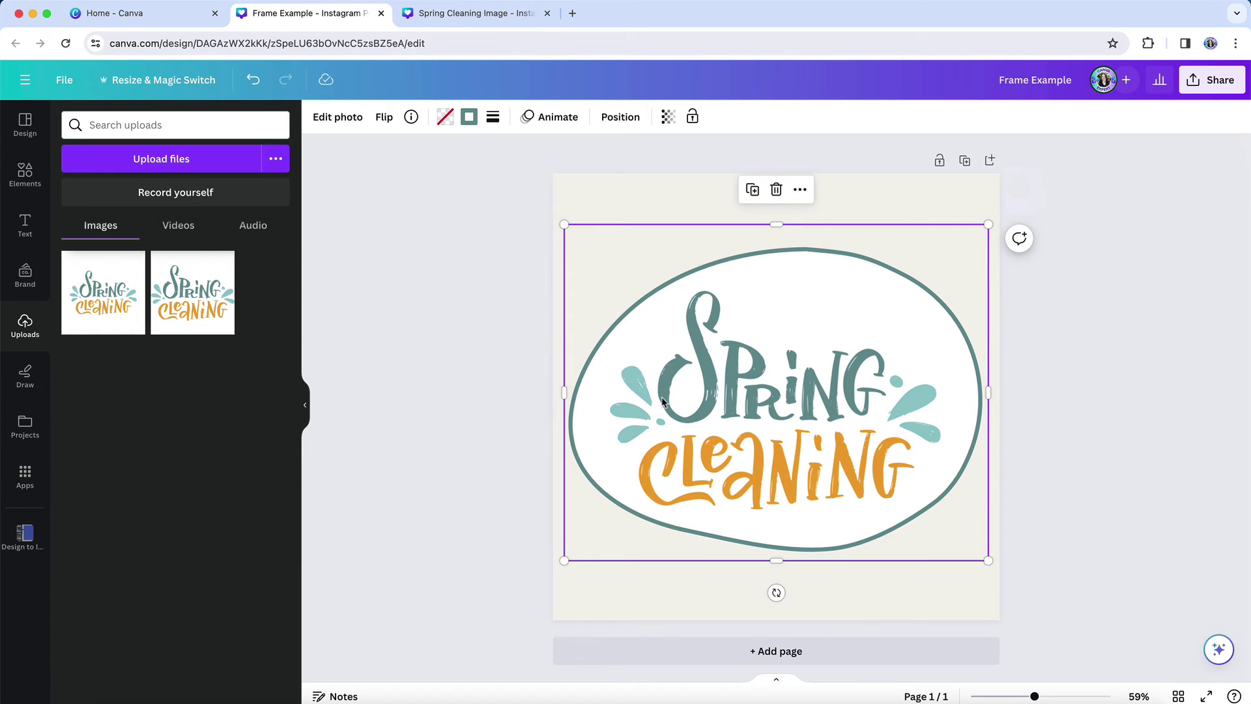
{"action": "left_click_drag", "start_coordinate": [667, 405], "coordinate": [670, 398]}
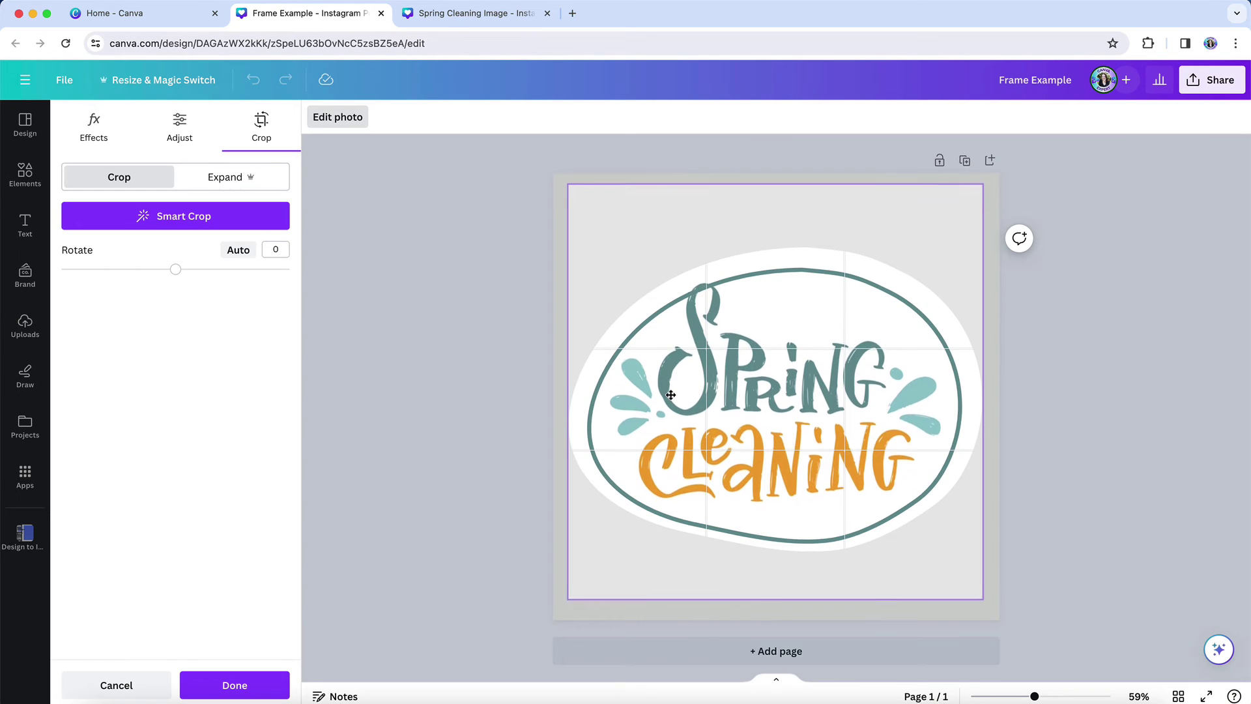
{"action": "left_click", "coordinate": [499, 381]}
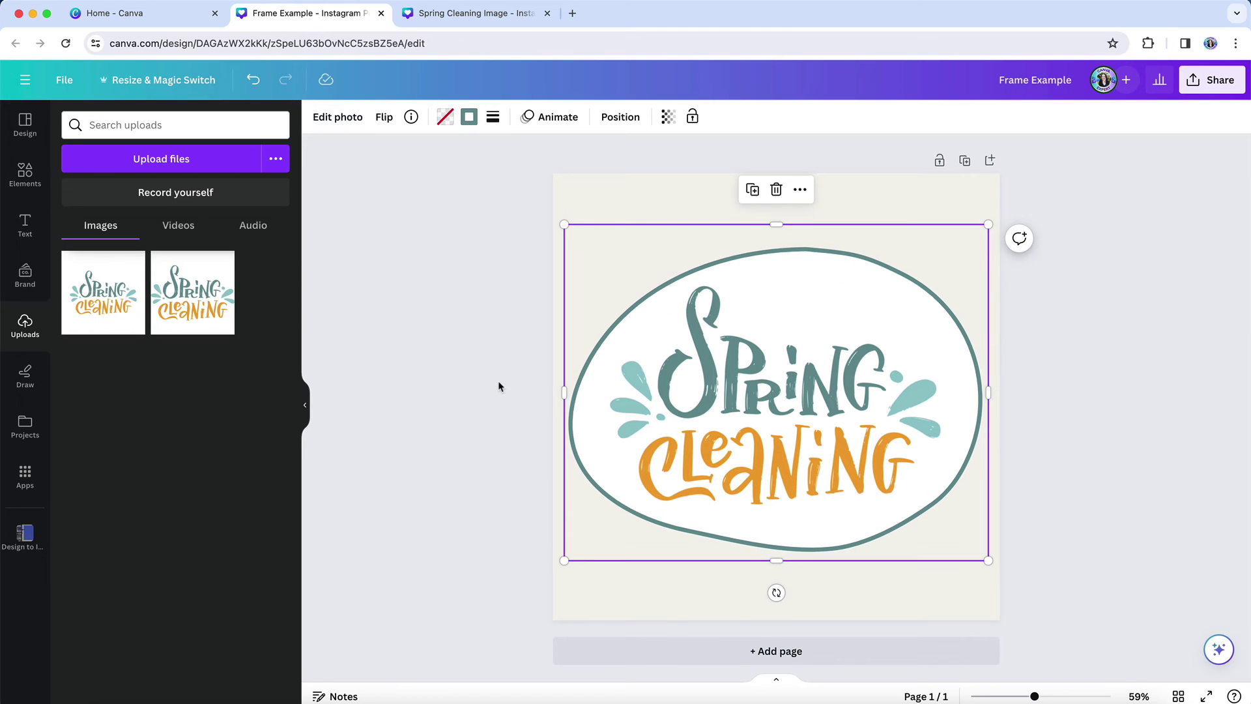
{"action": "left_click", "coordinate": [499, 386]}
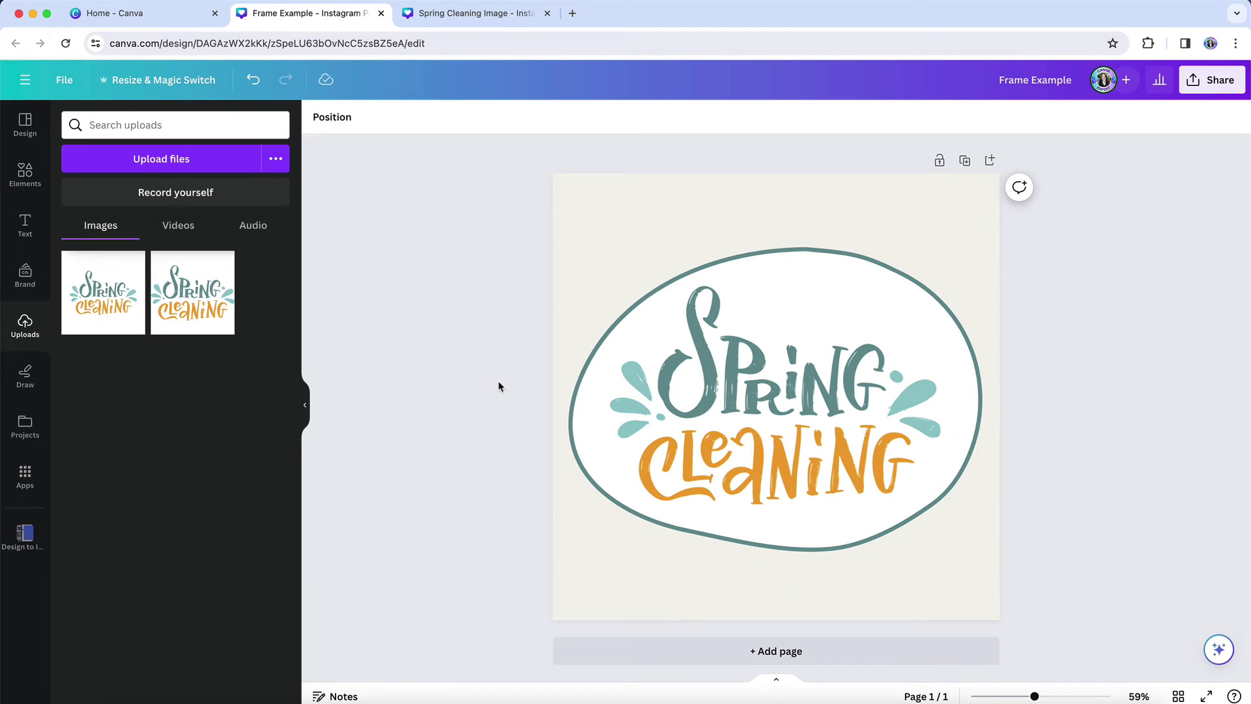
Undo the framed image, then set the oval frame's fill to white from Default colors.
{"action": "key", "text": "super+z"}
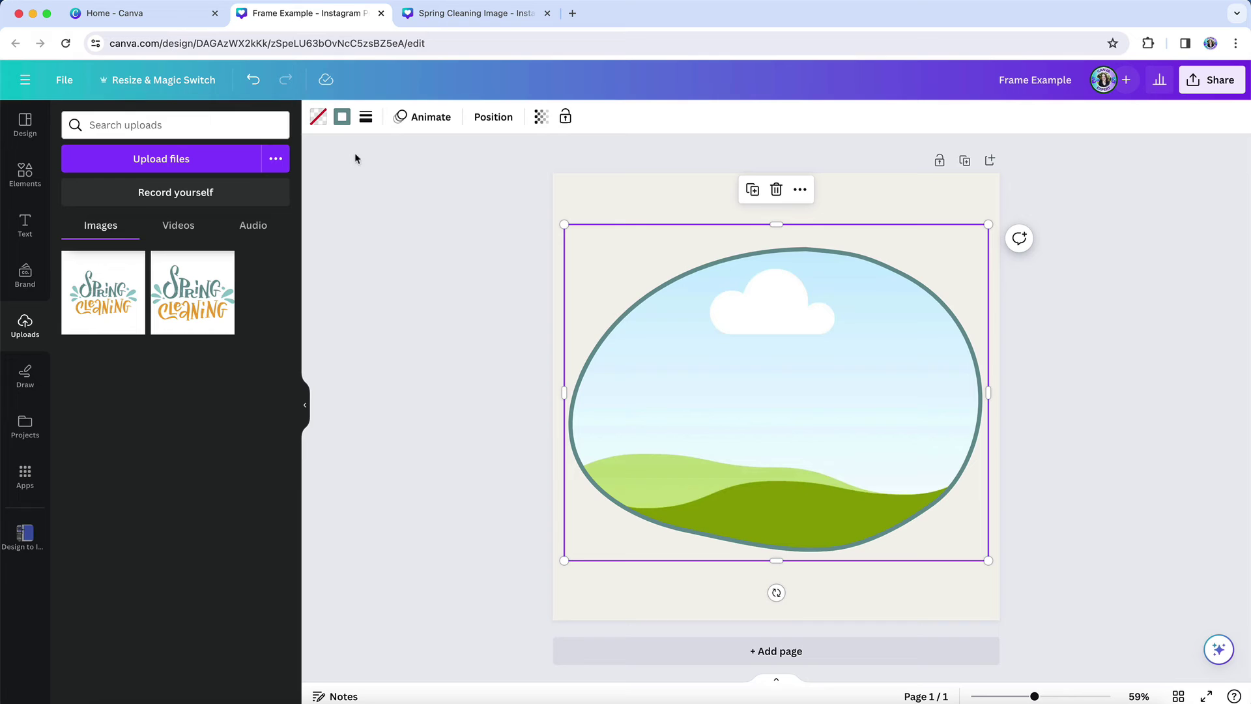
{"action": "left_click", "coordinate": [317, 118]}
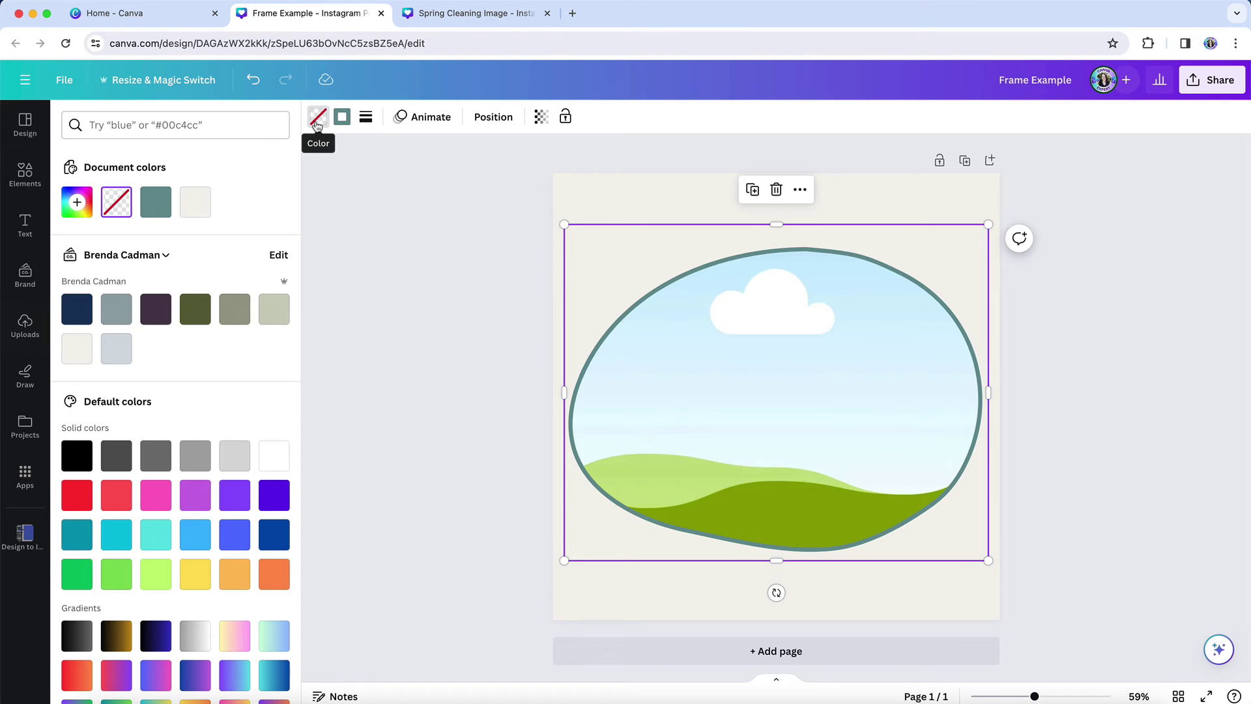
{"action": "left_click", "coordinate": [274, 455]}
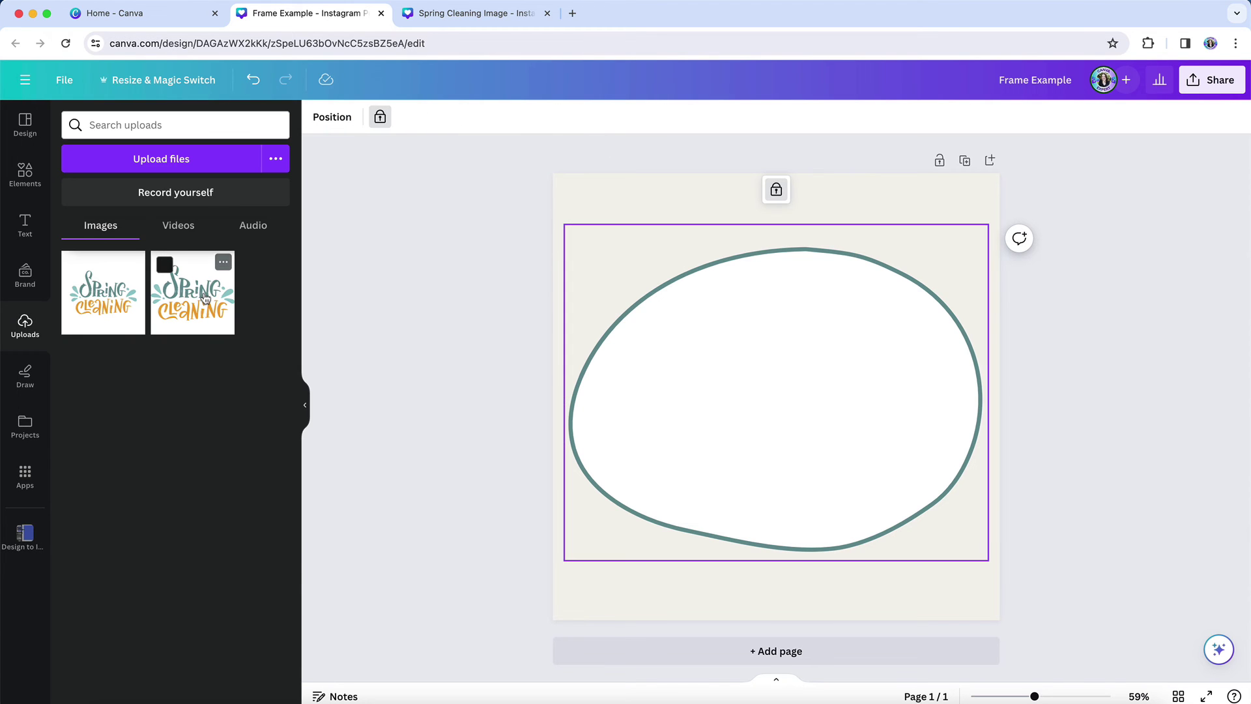
Add the second lettering upload, crop its top and bottom, then shrink and centre it on the oval.
{"action": "left_click", "coordinate": [208, 293]}
{"action": "left_click_drag", "start_coordinate": [776, 250], "coordinate": [776, 297]}
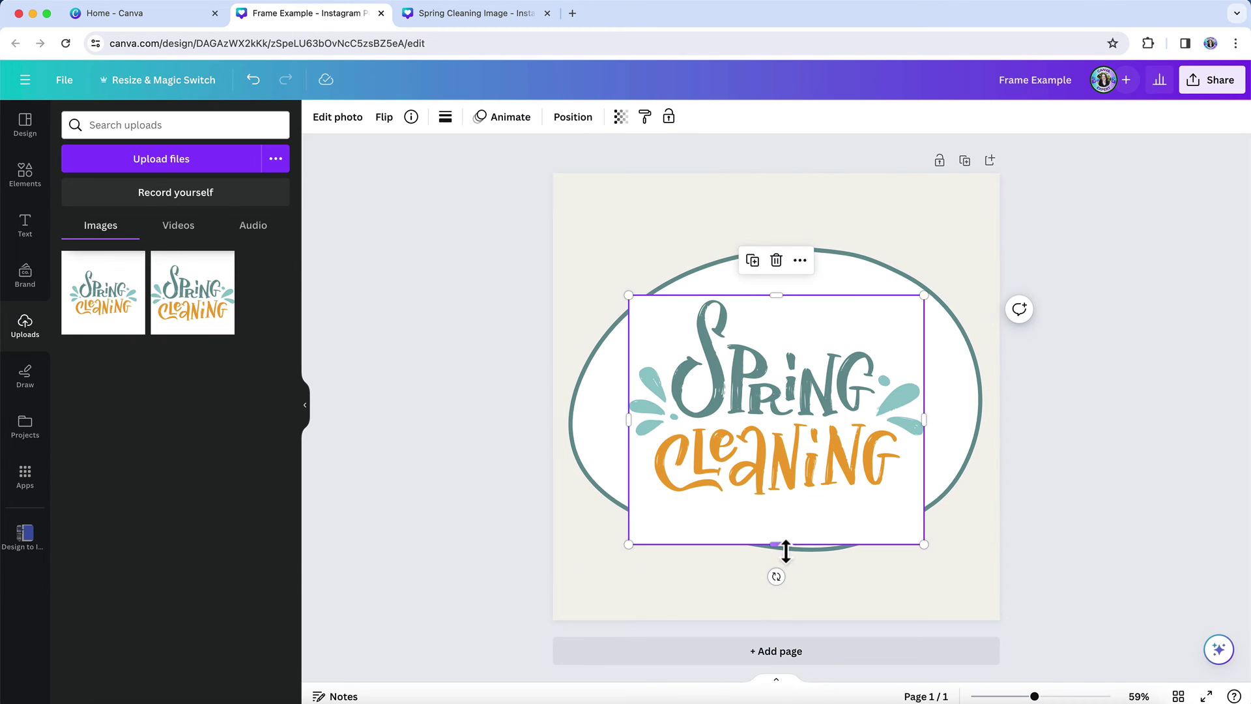
{"action": "left_click_drag", "start_coordinate": [776, 543], "coordinate": [778, 508]}
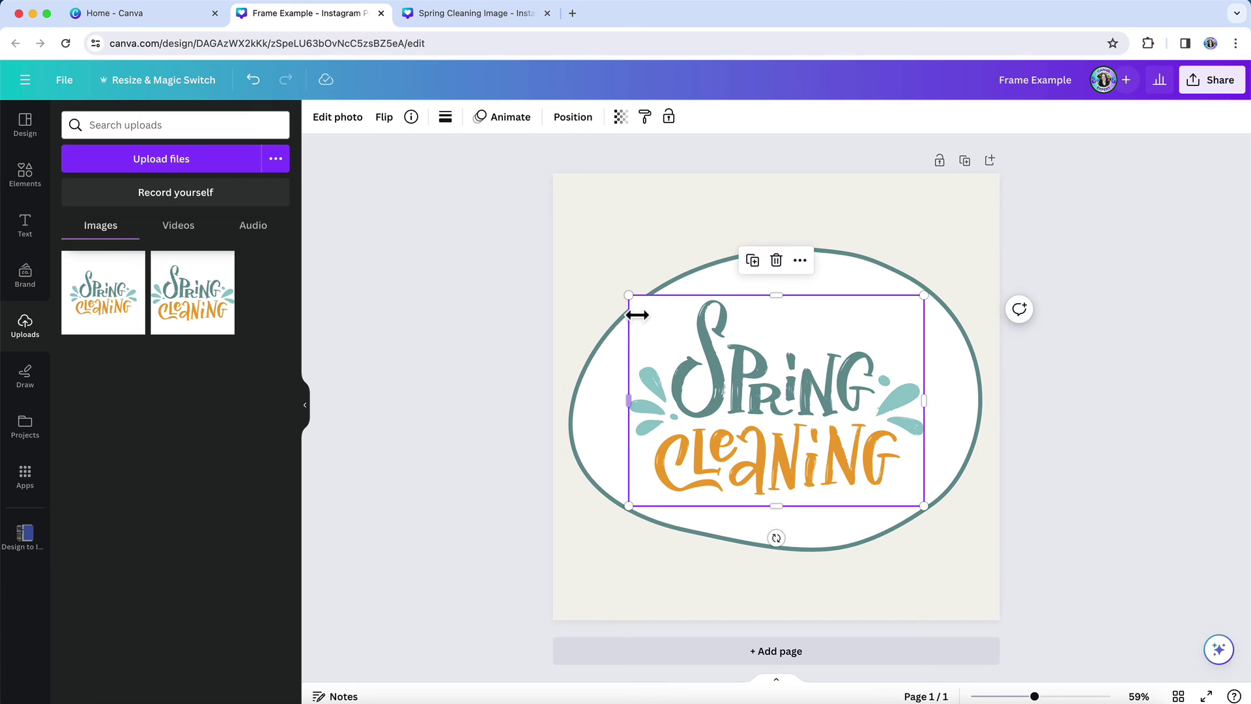
{"action": "left_click_drag", "start_coordinate": [629, 295], "coordinate": [654, 313]}
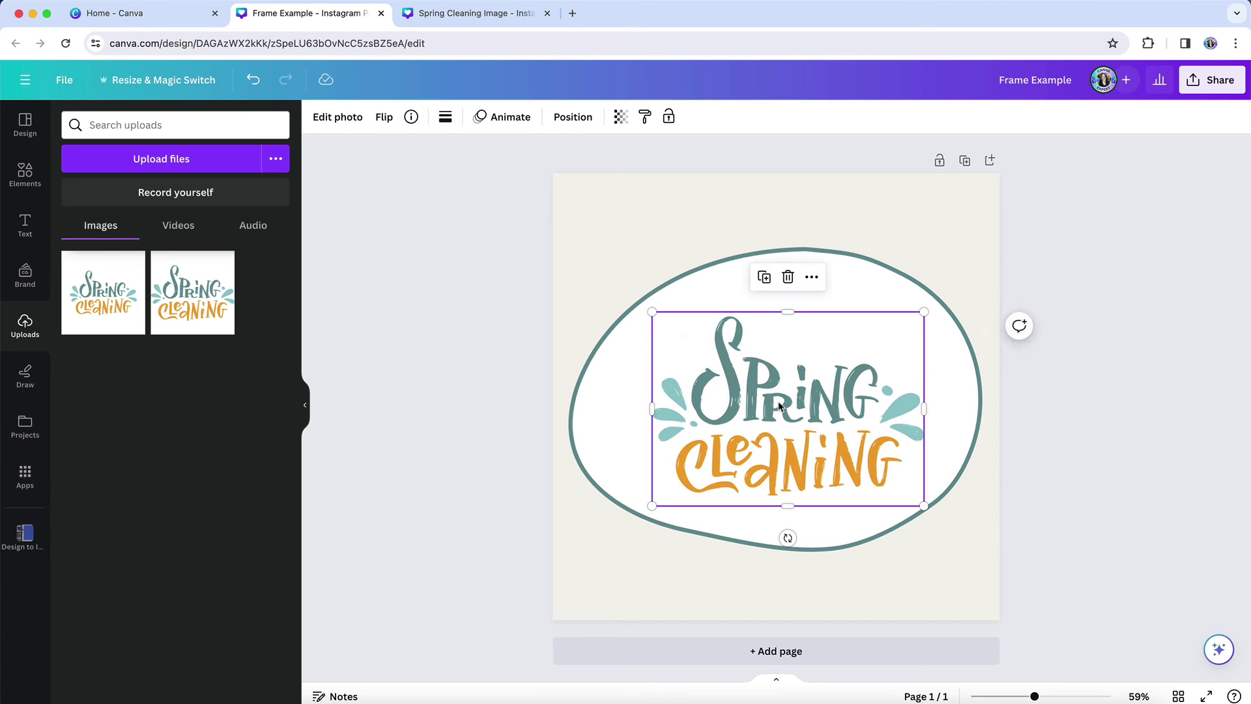
{"action": "left_click_drag", "start_coordinate": [772, 401], "coordinate": [769, 397]}
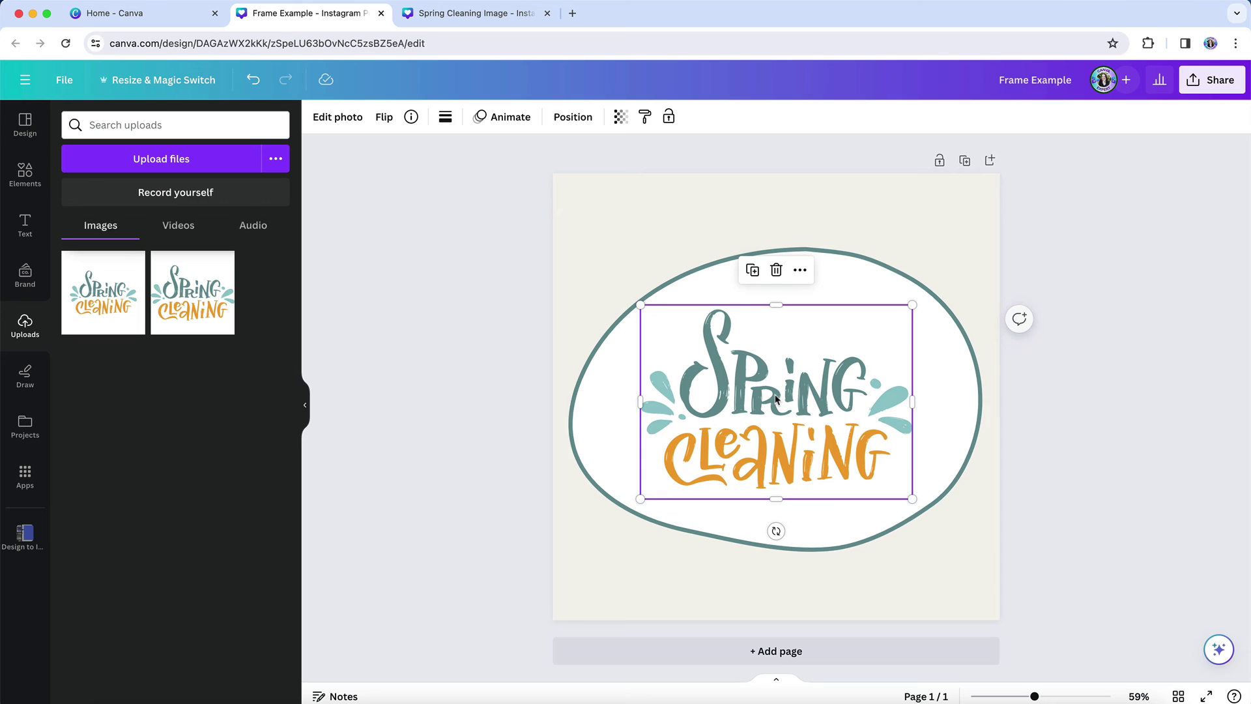
{"action": "left_click", "coordinate": [1075, 406]}
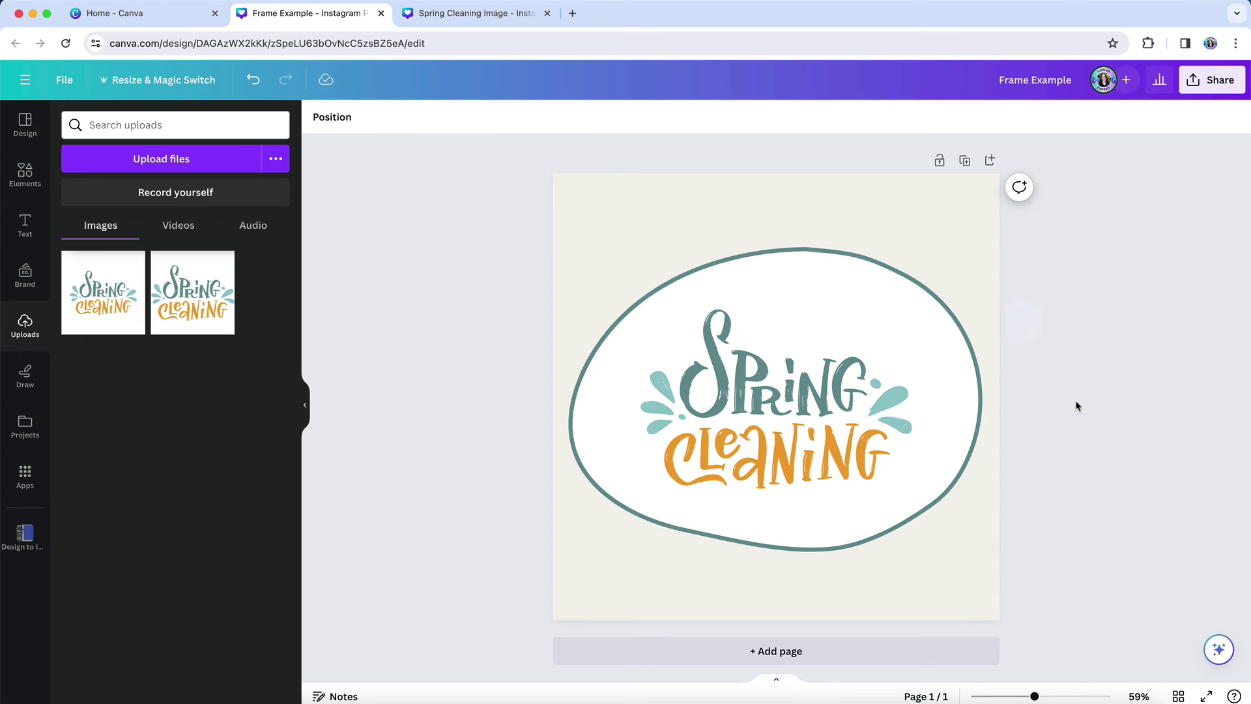